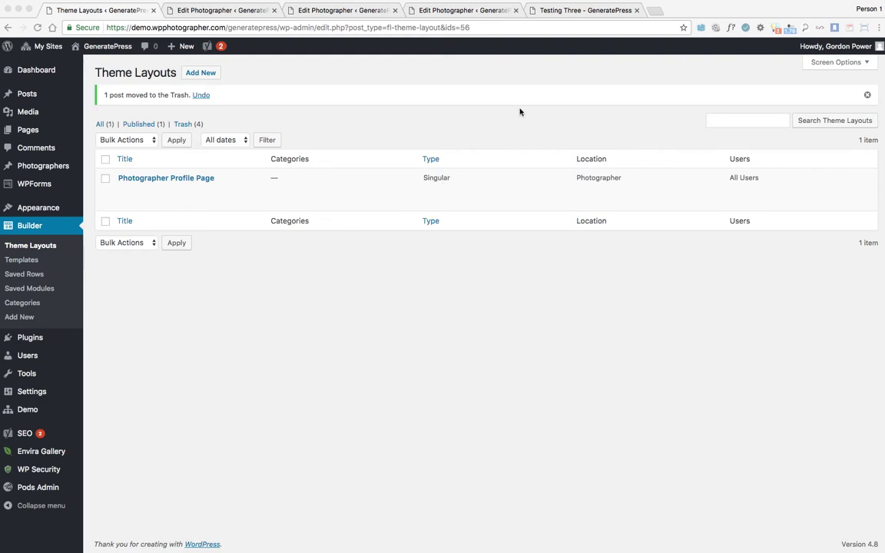
View the published Testing Three photographer page down through its photo gallery and date
{"action": "left_click", "coordinate": [569, 9]}
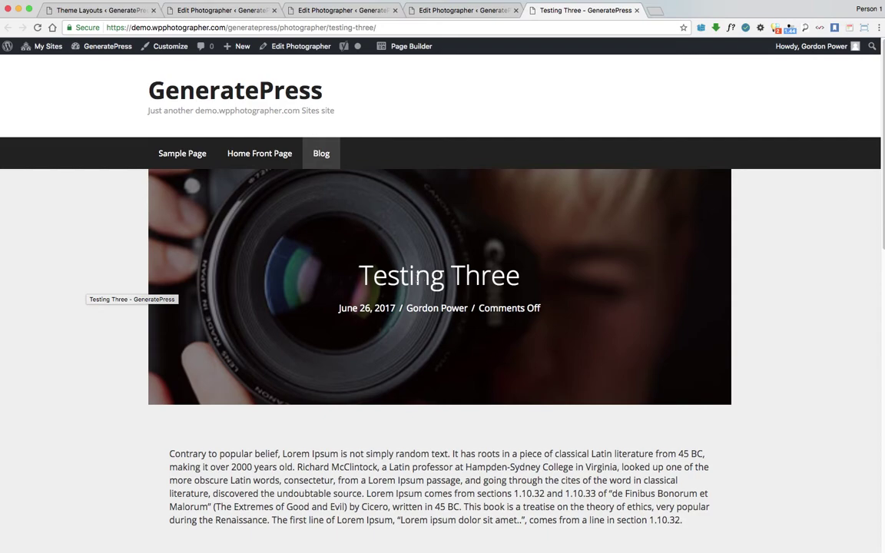
{"action": "scroll", "coordinate": [79, 388], "scroll_direction": "down", "scroll_amount": 3}
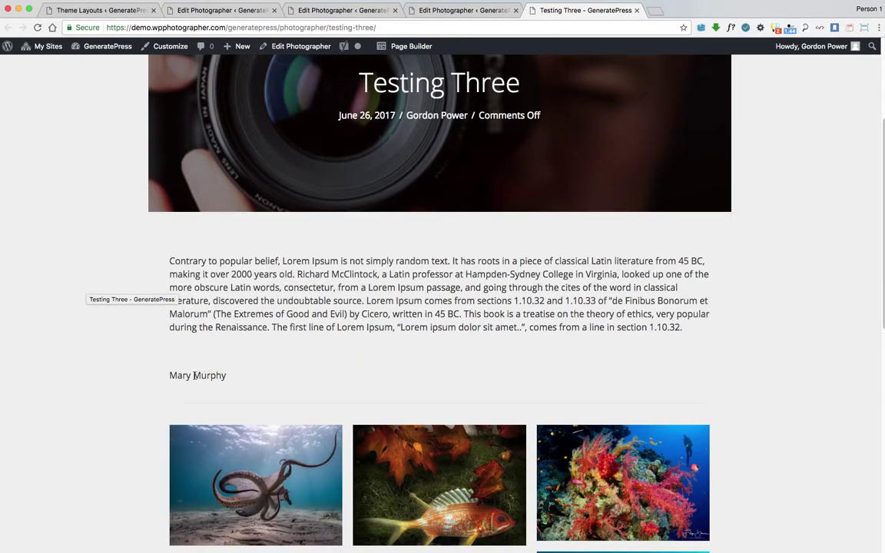
{"action": "scroll", "coordinate": [98, 411], "scroll_direction": "down", "scroll_amount": 5}
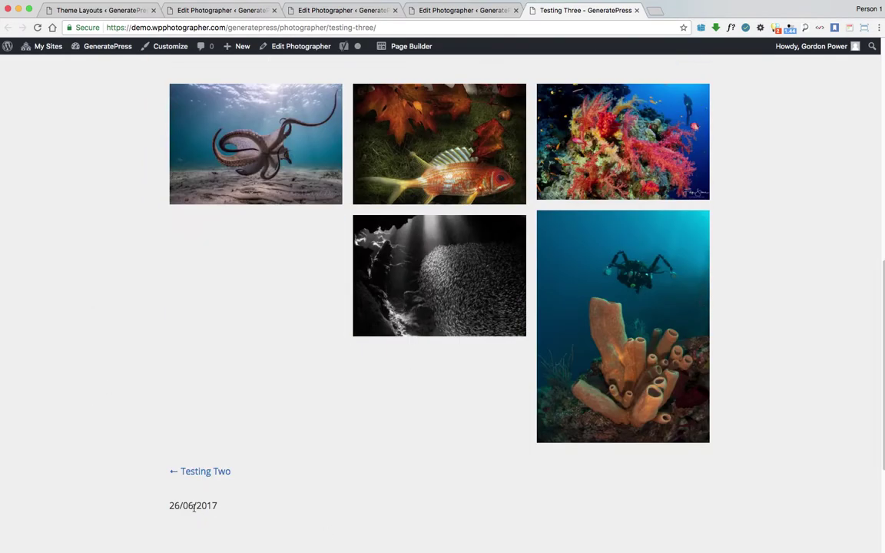
{"action": "left_click", "coordinate": [221, 10]}
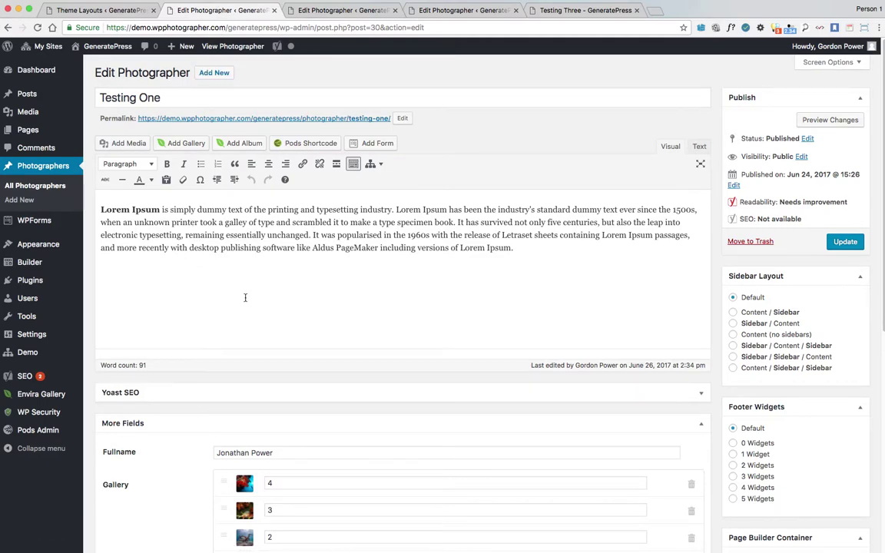
Scroll through Testing One's More Fields and Featured Image sections on its edit screen
{"action": "scroll", "coordinate": [245, 298], "scroll_direction": "down", "scroll_amount": 5}
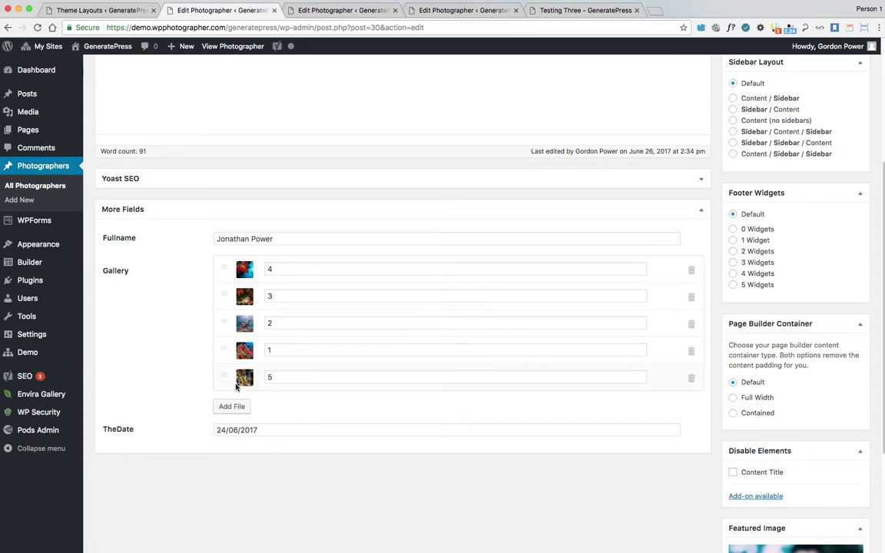
{"action": "scroll", "coordinate": [530, 436], "scroll_direction": "down", "scroll_amount": 2}
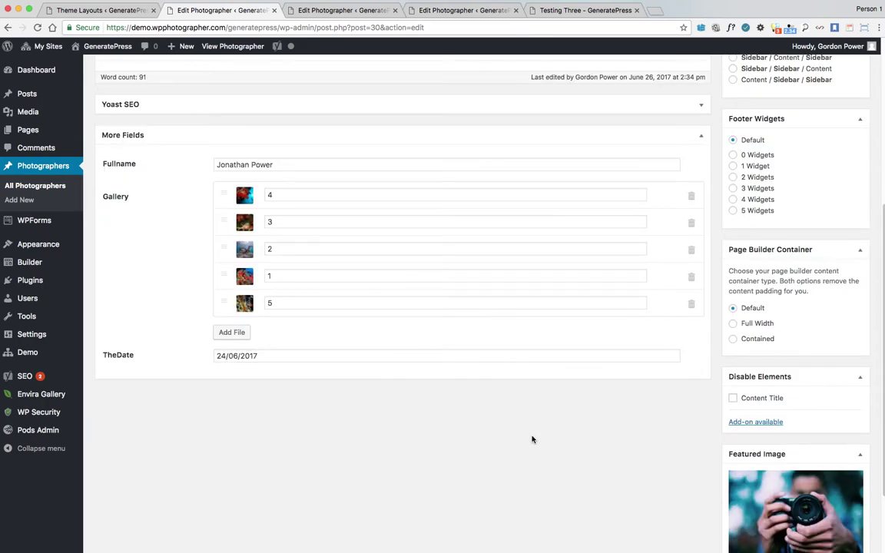
{"action": "scroll", "coordinate": [607, 474], "scroll_direction": "down", "scroll_amount": 1}
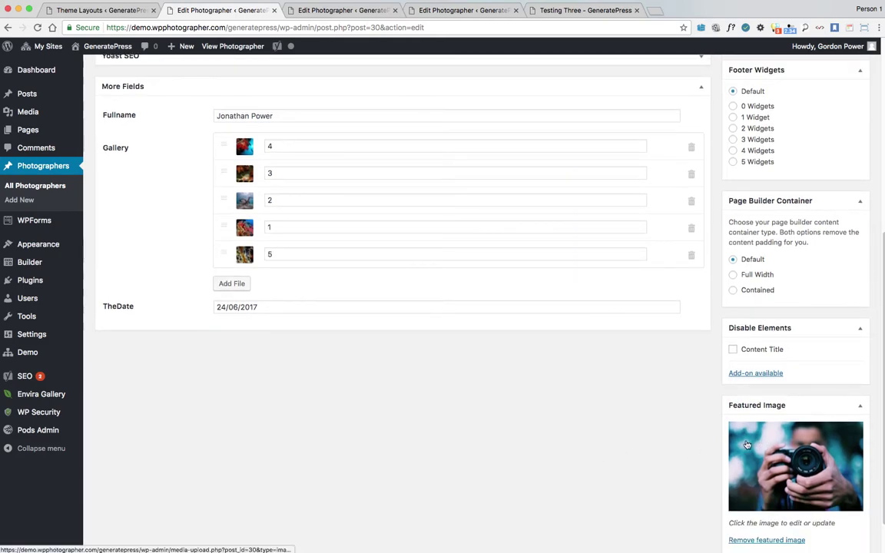
{"action": "scroll", "coordinate": [590, 422], "scroll_direction": "up", "scroll_amount": 2}
{"action": "scroll", "coordinate": [587, 424], "scroll_direction": "up", "scroll_amount": 5}
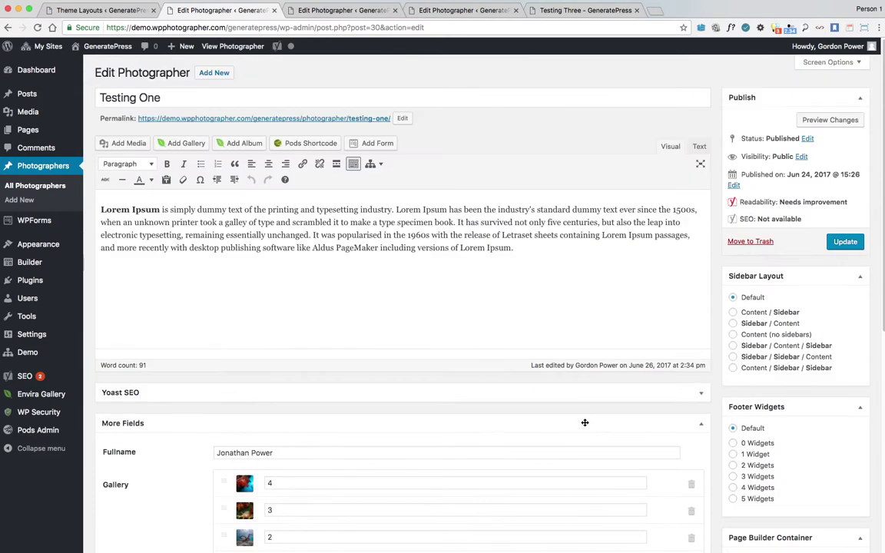
{"action": "scroll", "coordinate": [638, 288], "scroll_direction": "down", "scroll_amount": 1}
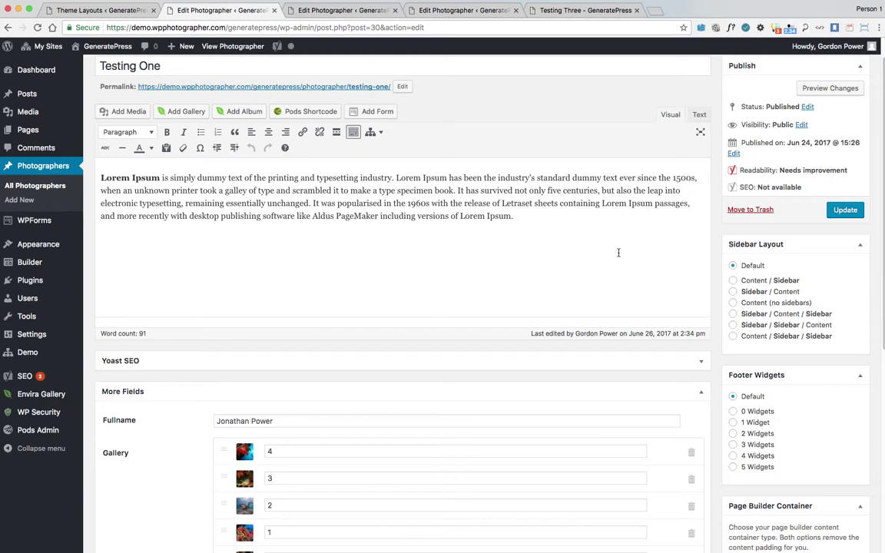
{"action": "mouse_move", "coordinate": [43, 432]}
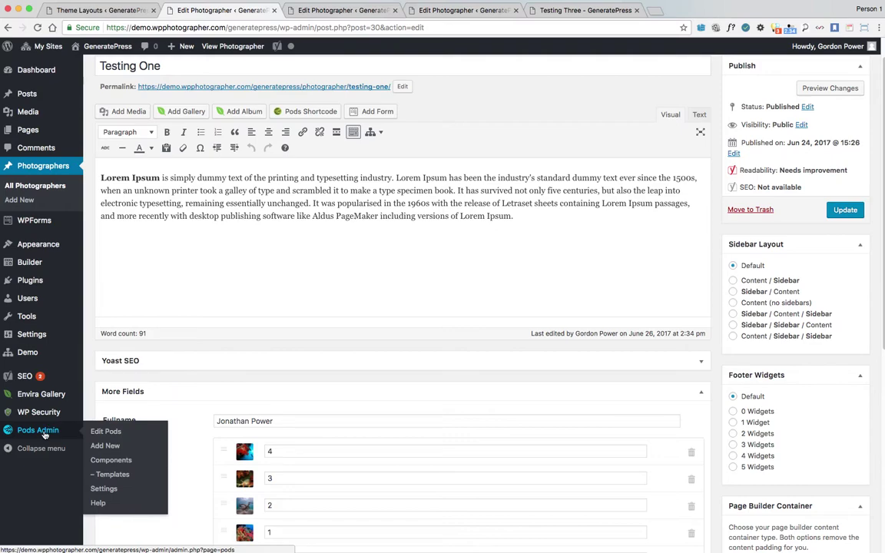
Create a new Custom Taxonomy pod labelled 'Photography Genre', plural 'Photography Genres'
{"action": "left_click", "coordinate": [104, 449]}
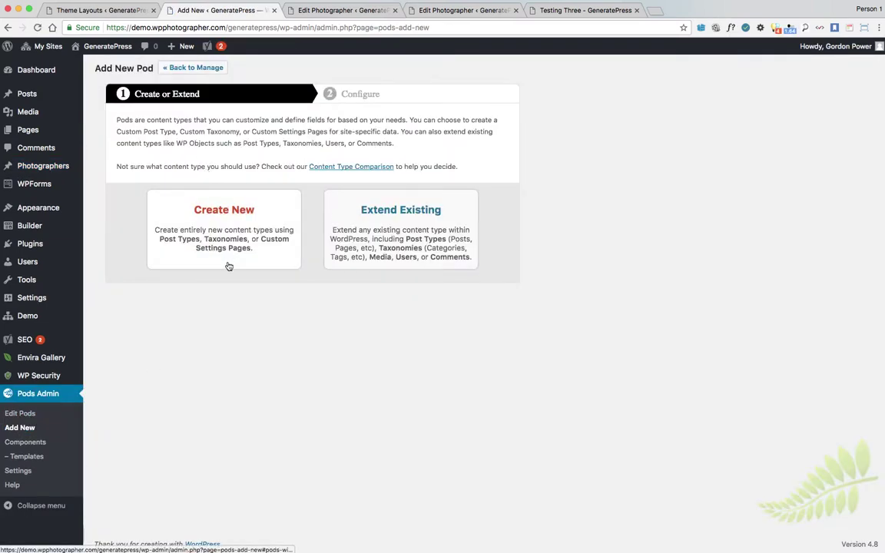
{"action": "left_click", "coordinate": [219, 233]}
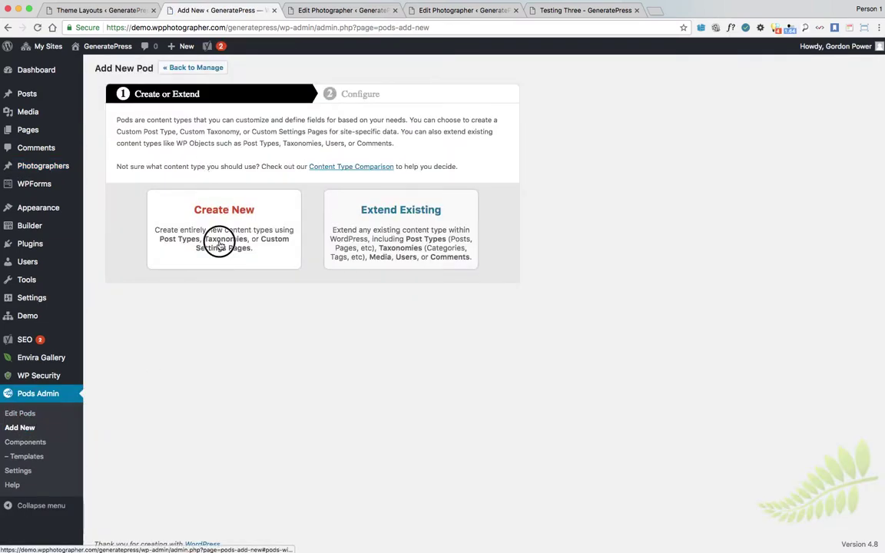
{"action": "left_click", "coordinate": [228, 201]}
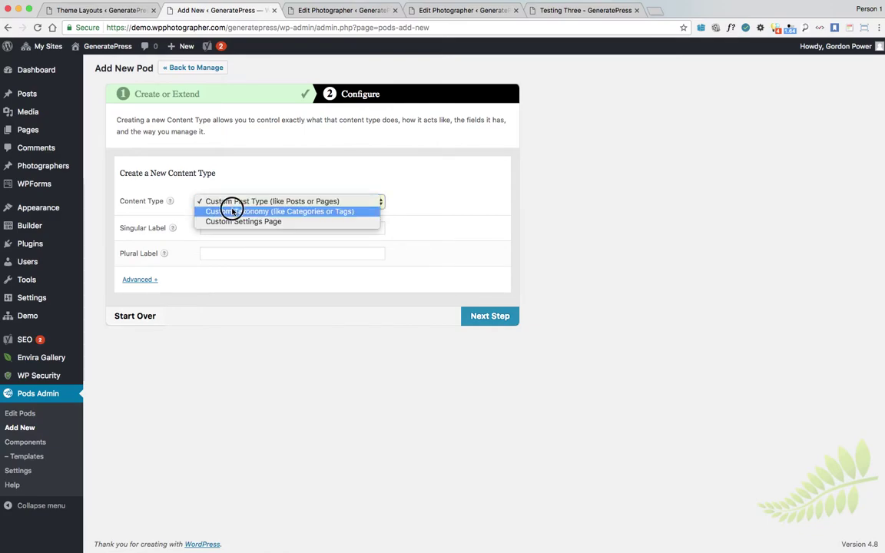
{"action": "left_click", "coordinate": [231, 211]}
{"action": "left_click", "coordinate": [223, 228]}
{"action": "type", "text": "Photography Genre"}
{"action": "left_click", "coordinate": [229, 254]}
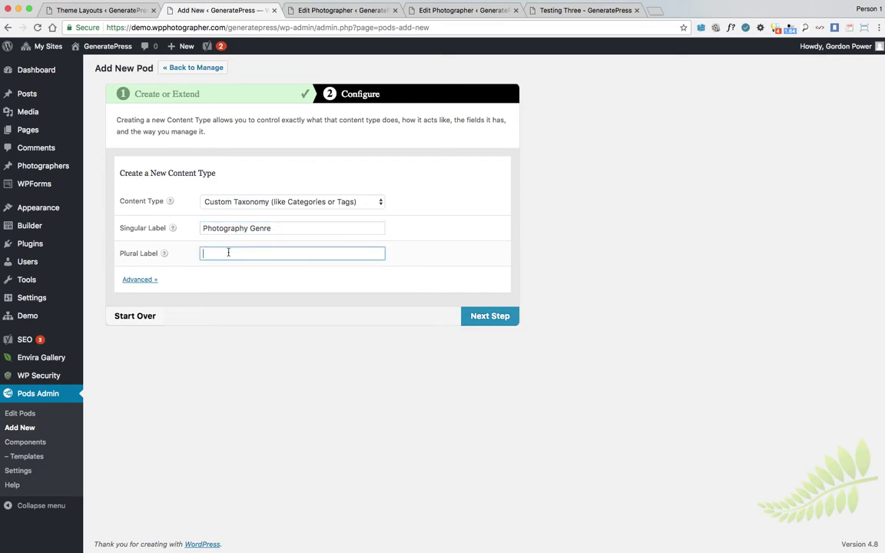
{"action": "type", "text": "Photography Genres"}
{"action": "left_click", "coordinate": [492, 319]}
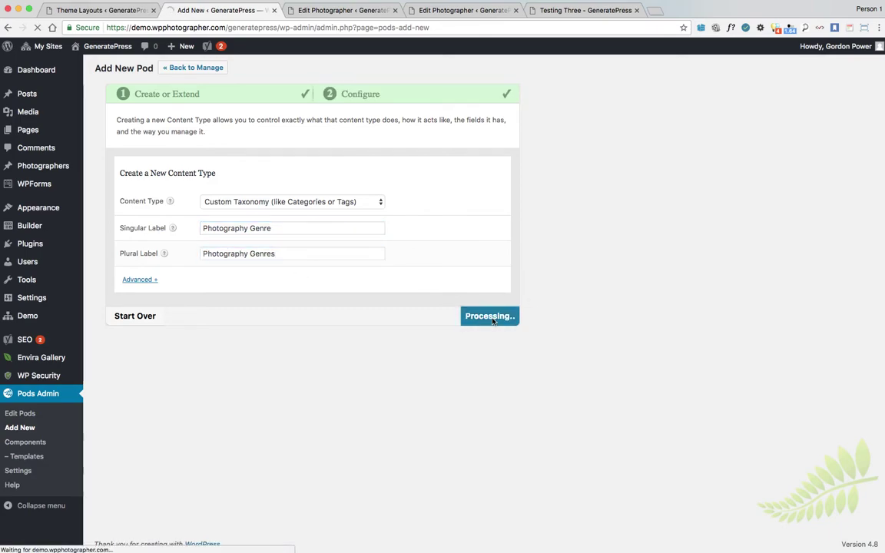
{"action": "mouse_move", "coordinate": [38, 167]}
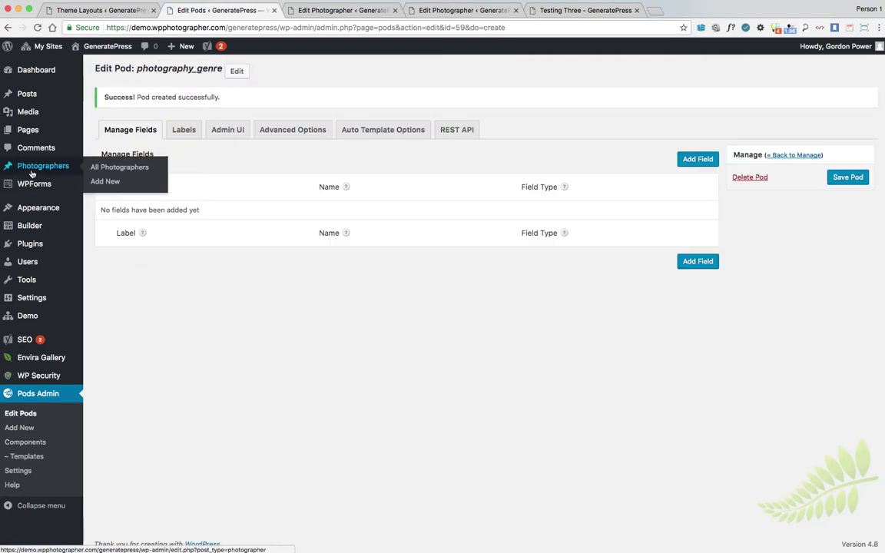
Associate the photography_genre taxonomy with Photographers under Advanced Options and save the pod
{"action": "left_click", "coordinate": [293, 133]}
{"action": "scroll", "coordinate": [513, 306], "scroll_direction": "down", "scroll_amount": 3}
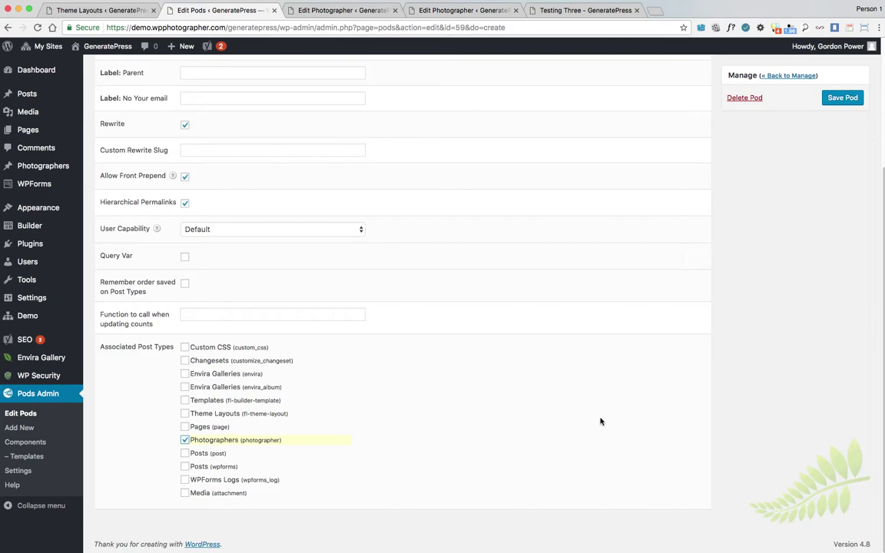
{"action": "left_click", "coordinate": [841, 98]}
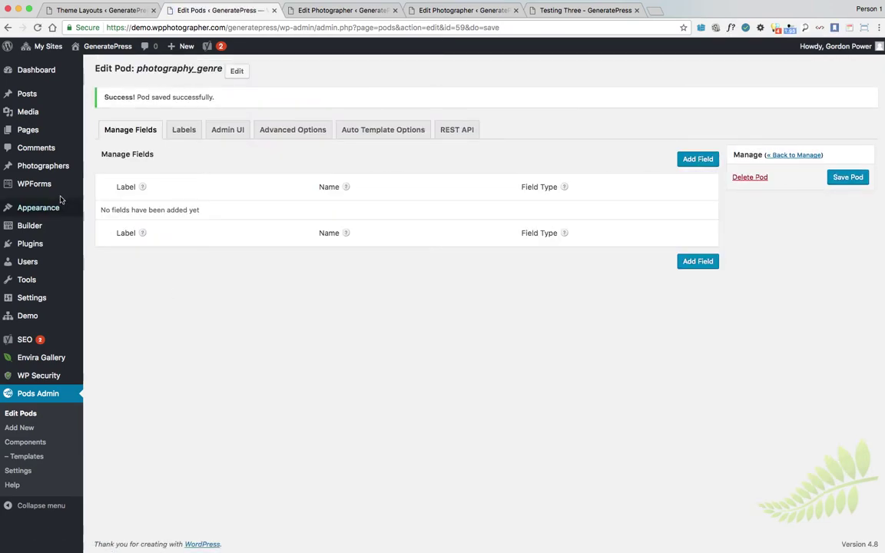
{"action": "mouse_move", "coordinate": [32, 169]}
{"action": "left_click", "coordinate": [110, 197]}
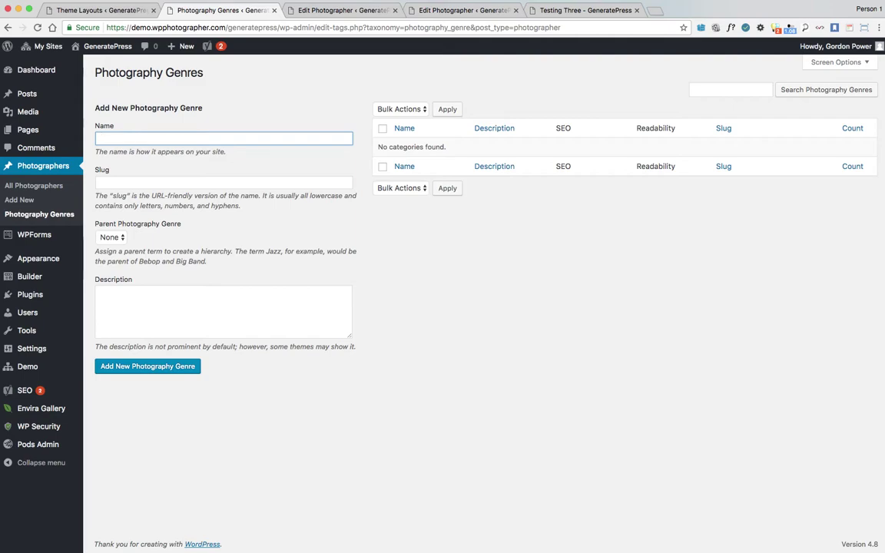
Add Underwater, Fine Art and Portrait as Photography Genre terms, then list all photographers
{"action": "type", "text": "water"}
{"action": "left_click", "coordinate": [146, 368]}
{"action": "left_click", "coordinate": [131, 136]}
{"action": "type", "text": "Fine Arty"}
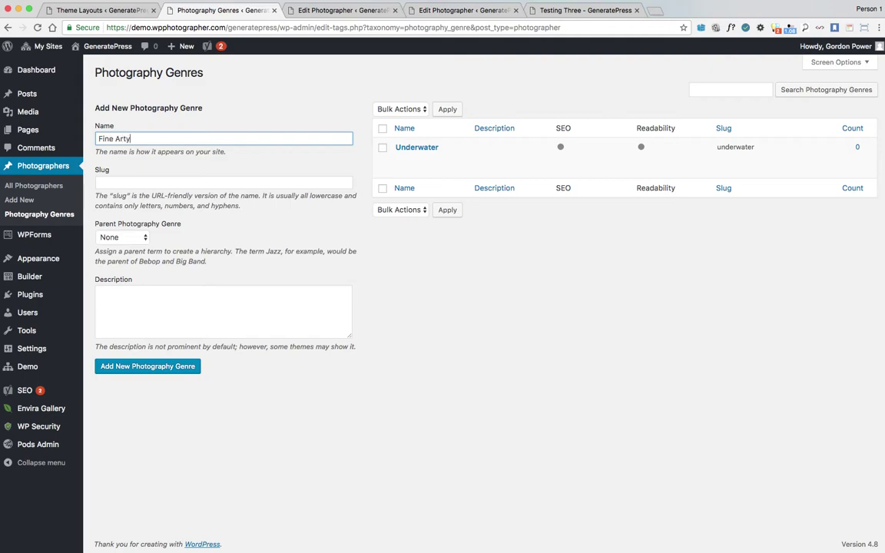
{"action": "key", "text": "BackSpace"}
{"action": "left_click", "coordinate": [146, 366]}
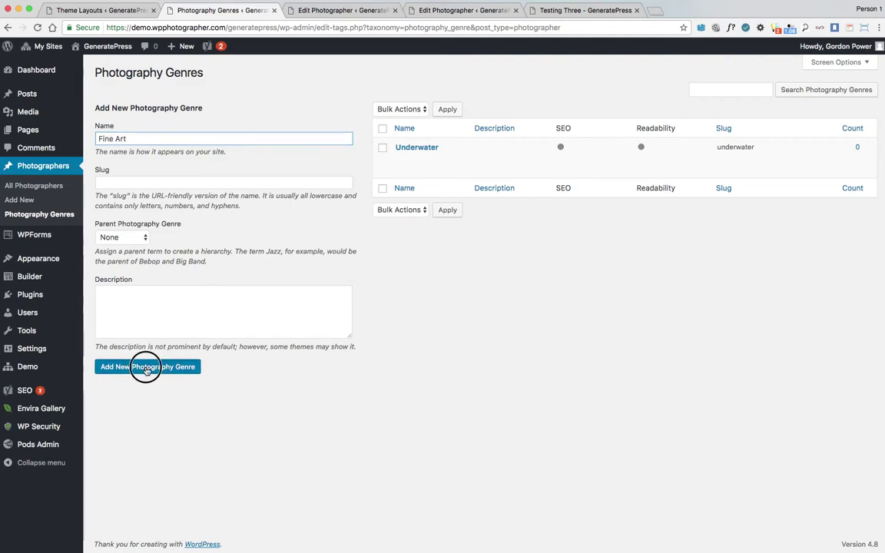
{"action": "left_click", "coordinate": [117, 140]}
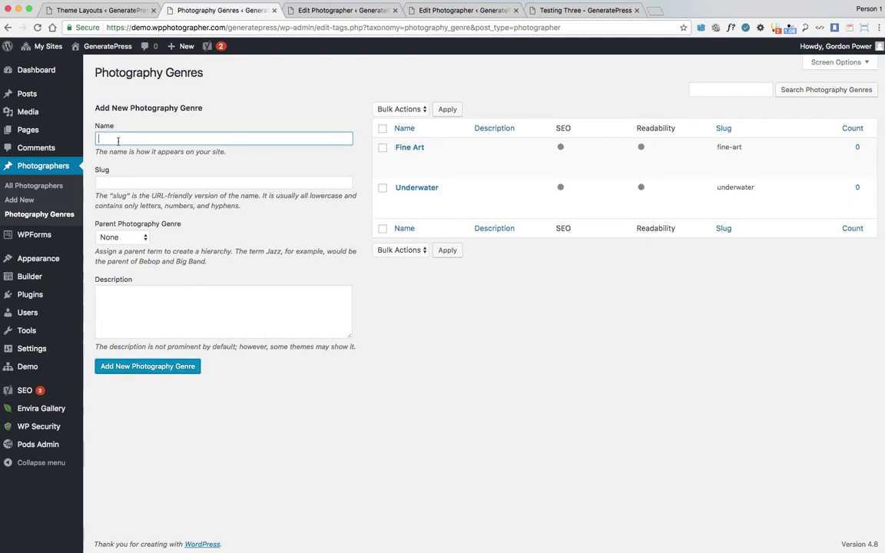
{"action": "type", "text": "Portrait"}
{"action": "left_click", "coordinate": [178, 368]}
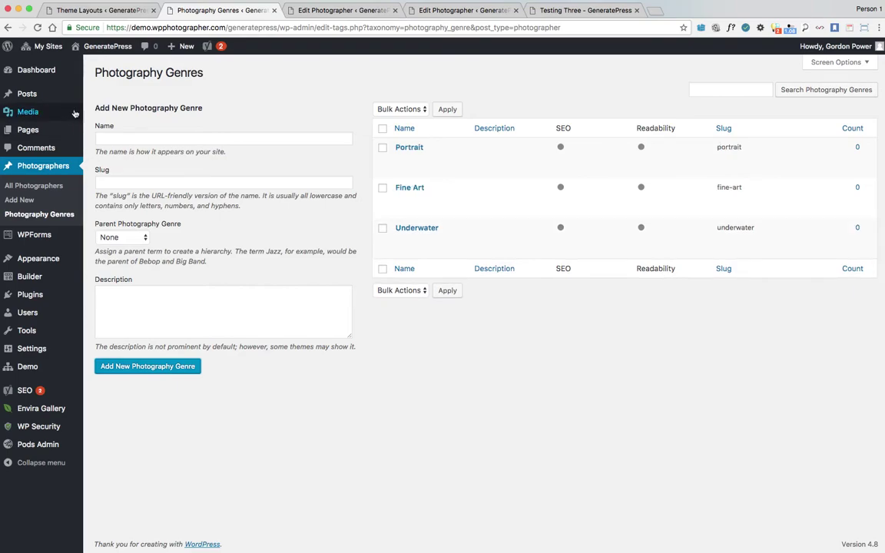
{"action": "left_click", "coordinate": [29, 187]}
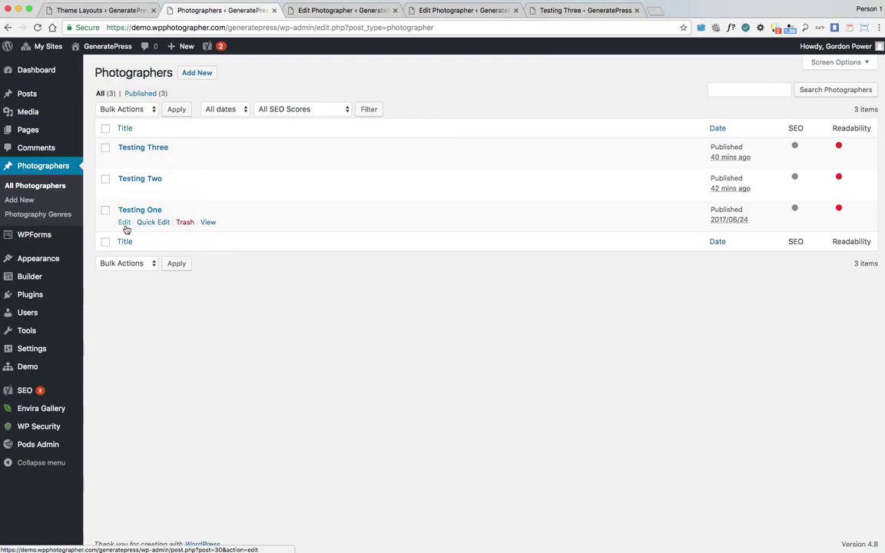
Update Testing One, then tag Testing Two with the Underwater genre and save it
{"action": "left_click", "coordinate": [123, 223]}
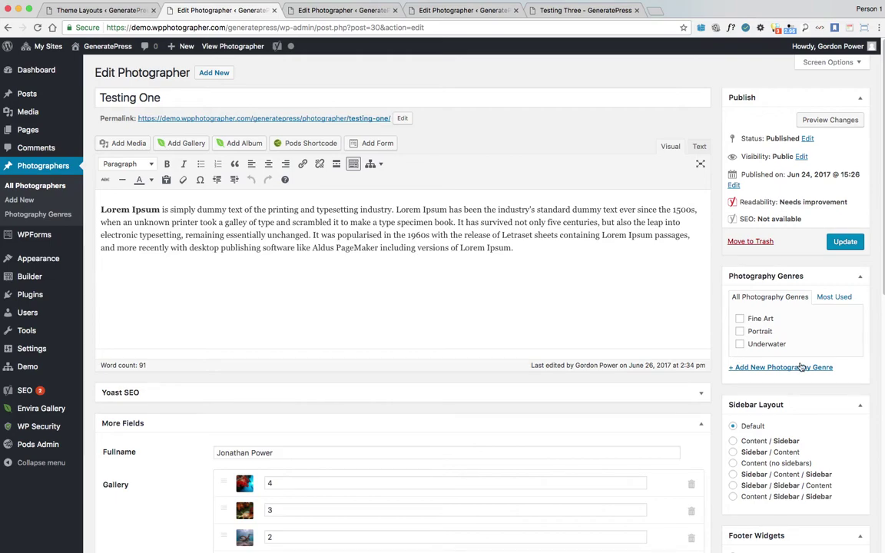
{"action": "left_click", "coordinate": [845, 242]}
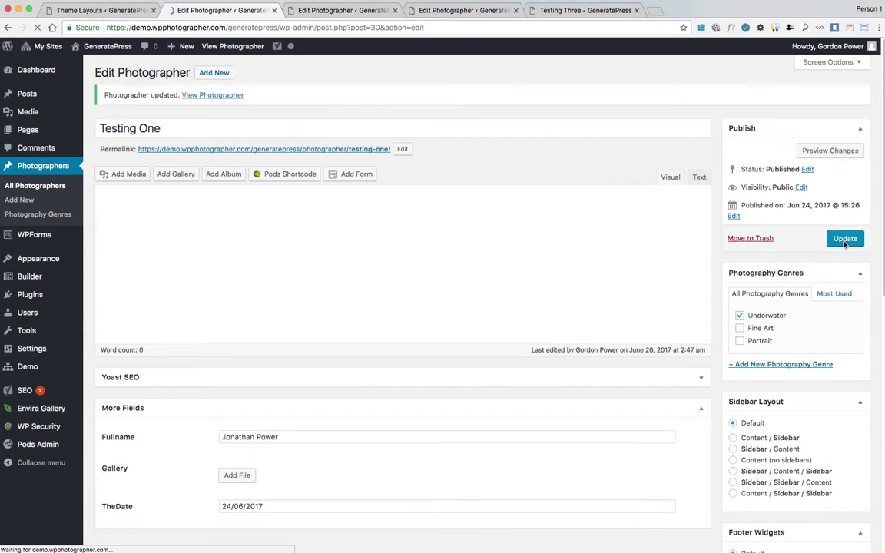
{"action": "left_click", "coordinate": [323, 11]}
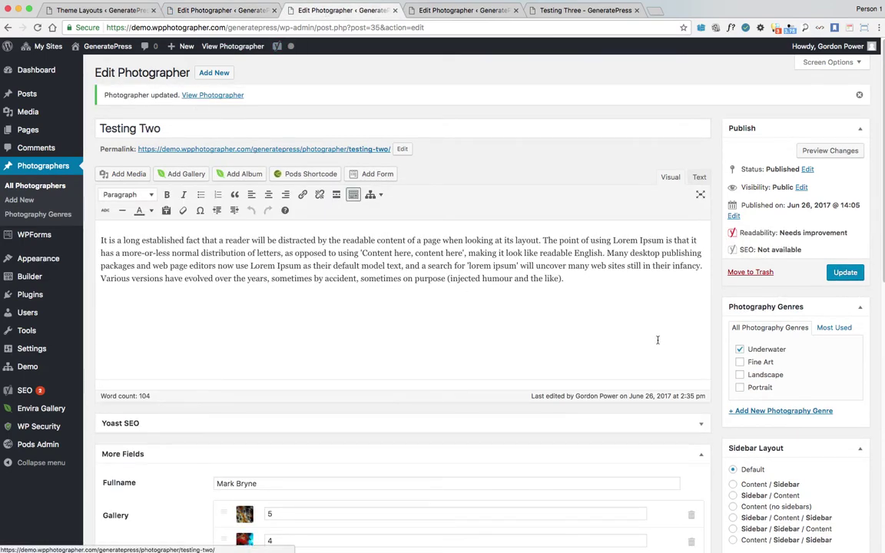
{"action": "left_click", "coordinate": [36, 28]}
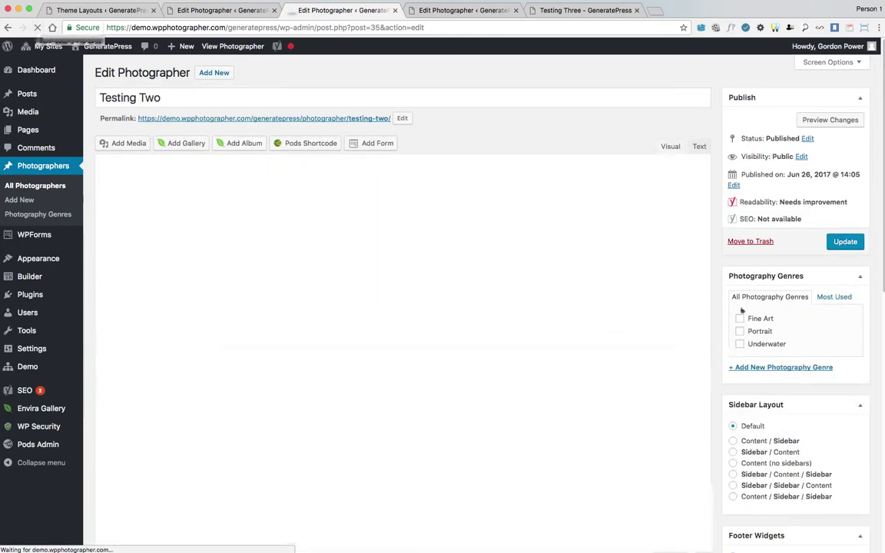
{"action": "left_click", "coordinate": [740, 343]}
{"action": "left_click", "coordinate": [843, 242]}
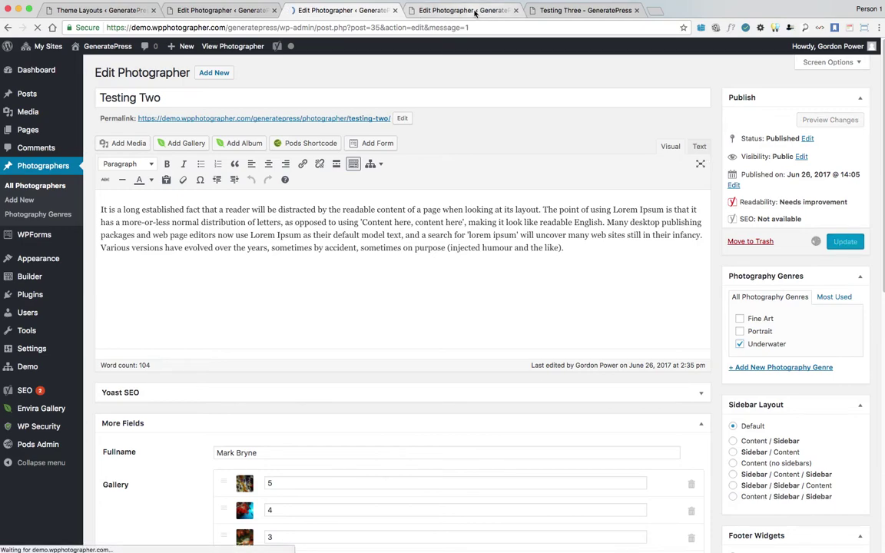
Tag Testing Three with the Underwater genre, save it, and return to All Photographers
{"action": "left_click", "coordinate": [470, 10]}
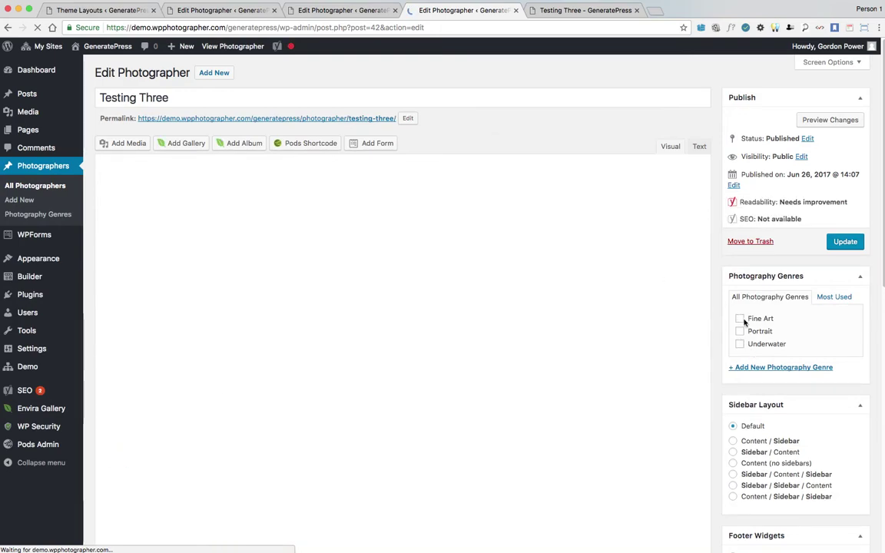
{"action": "left_click", "coordinate": [740, 344]}
{"action": "left_click", "coordinate": [844, 242]}
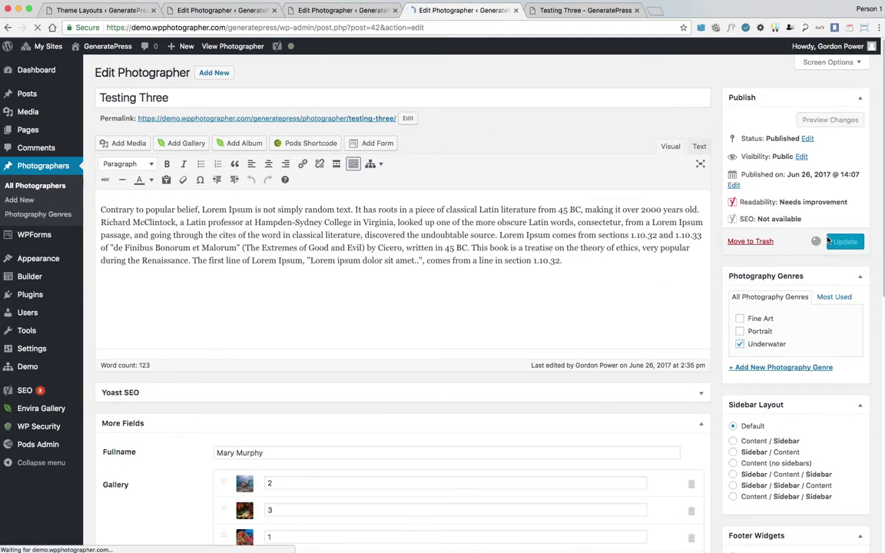
{"action": "left_click", "coordinate": [31, 187]}
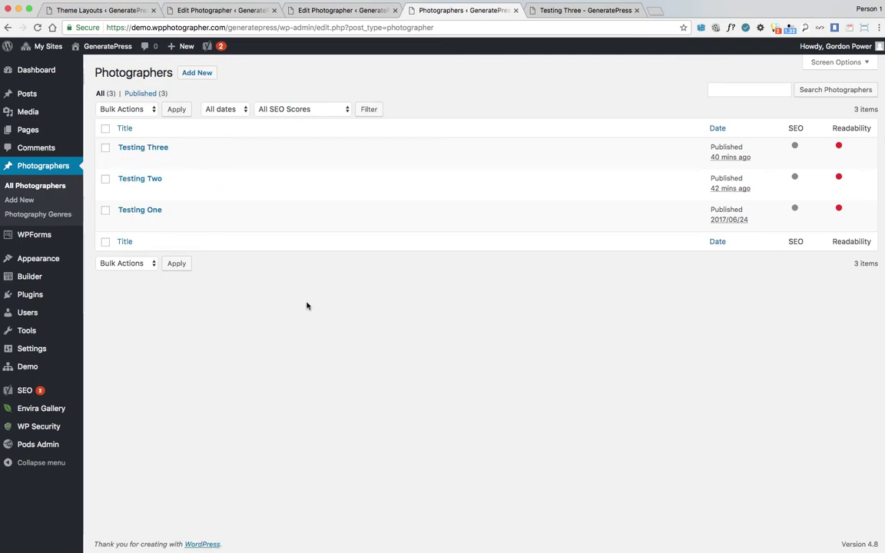
Add a new theme layout titled 'Archieve Page' with the Archive layout type
{"action": "mouse_move", "coordinate": [22, 277]}
{"action": "left_click", "coordinate": [100, 281]}
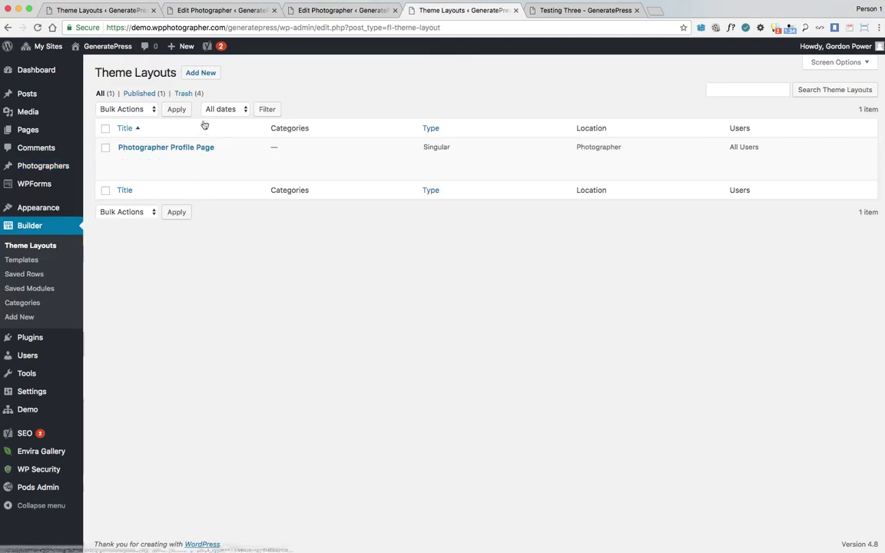
{"action": "left_click", "coordinate": [195, 77]}
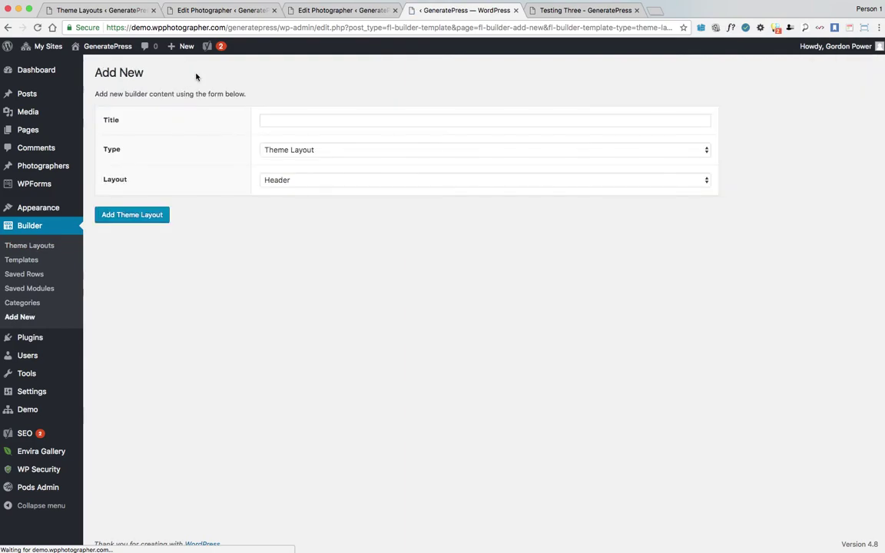
{"action": "left_click", "coordinate": [288, 117]}
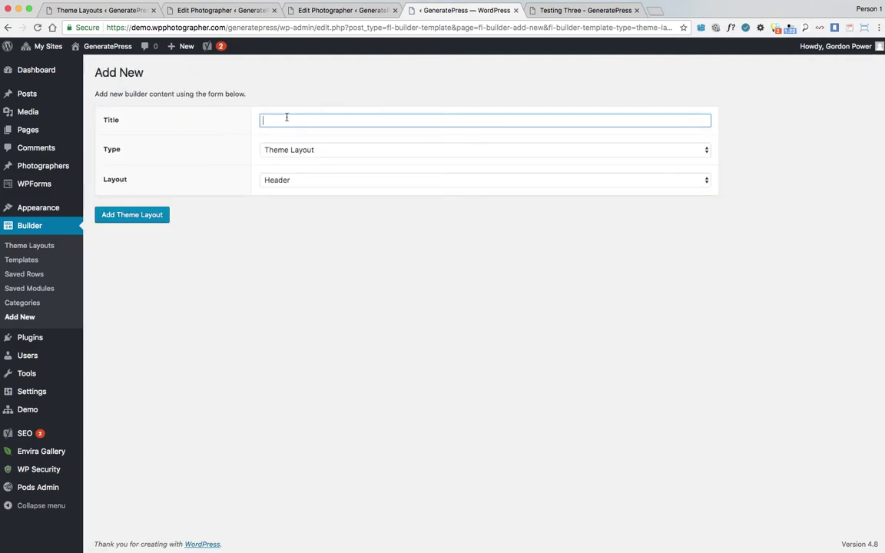
{"action": "type", "text": "Arc"}
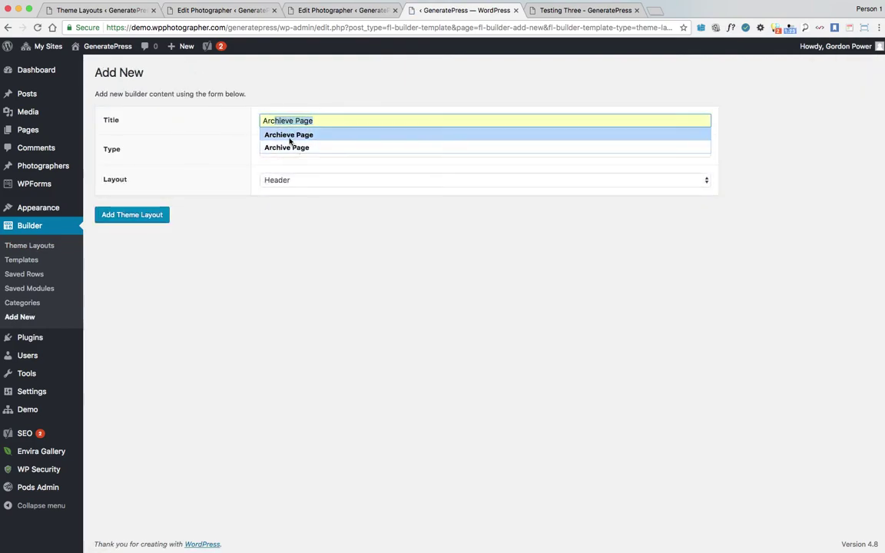
{"action": "left_click", "coordinate": [290, 136]}
{"action": "left_click", "coordinate": [291, 180]}
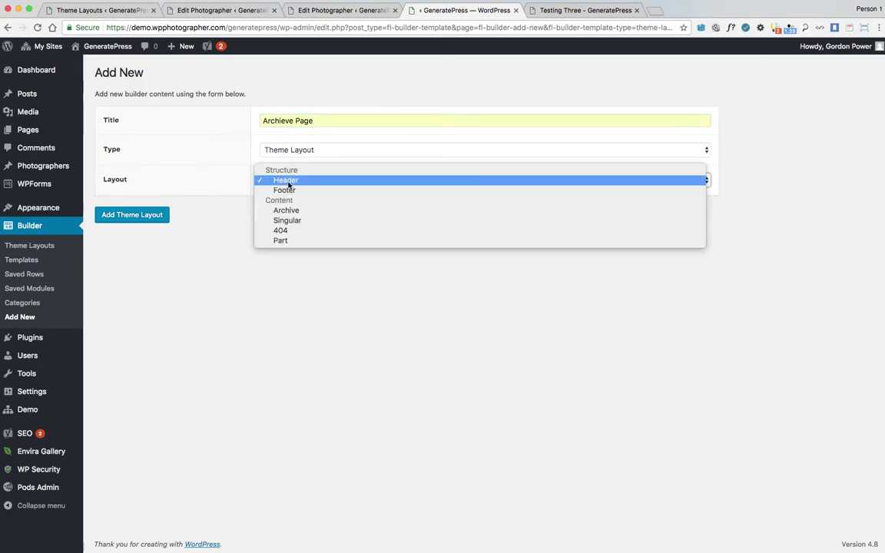
{"action": "key", "text": "Escape"}
{"action": "key", "text": "a"}
{"action": "left_click", "coordinate": [124, 221]}
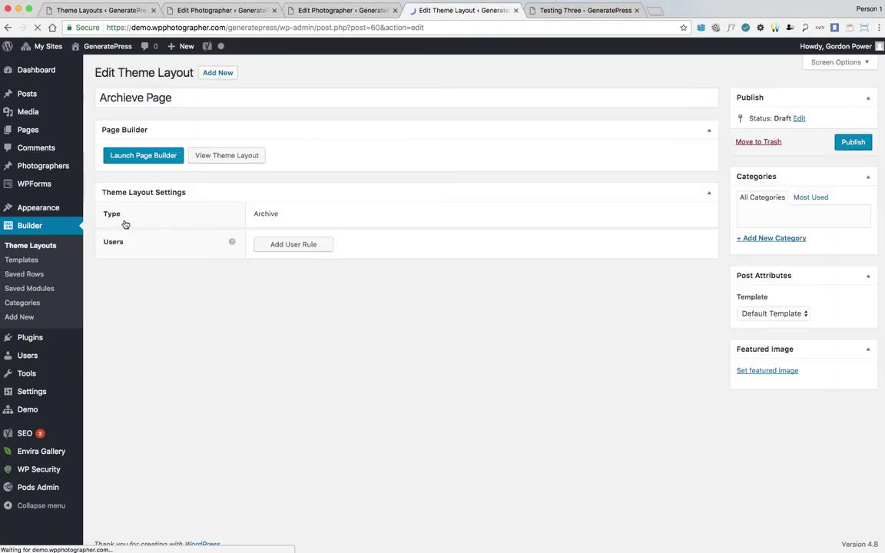
Target the Underwater Photographer Photography Genre Archive, publish the layout, and launch the Page Builder
{"action": "left_click", "coordinate": [279, 244]}
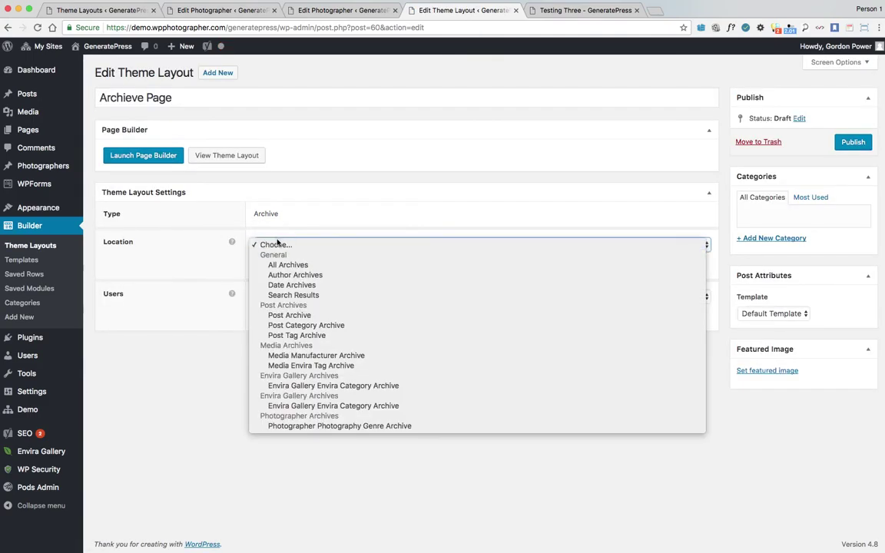
{"action": "left_click", "coordinate": [300, 427]}
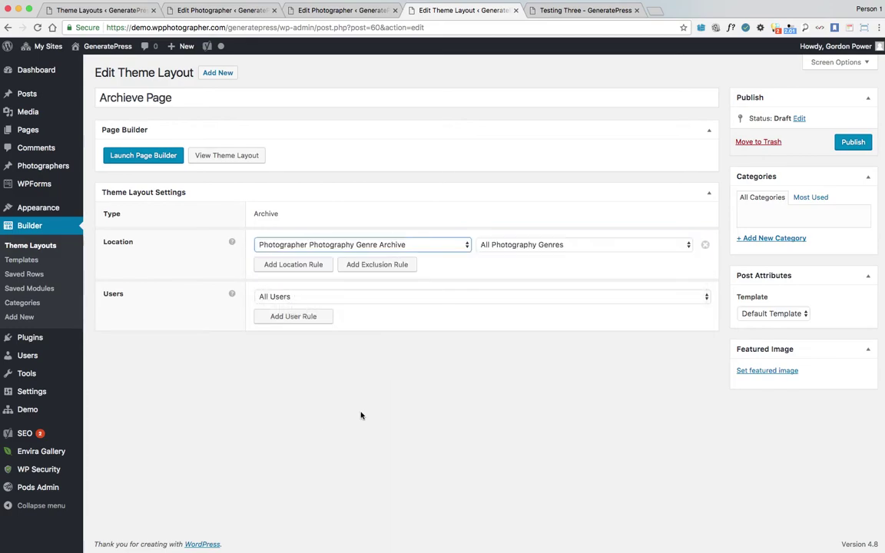
{"action": "left_click", "coordinate": [579, 246]}
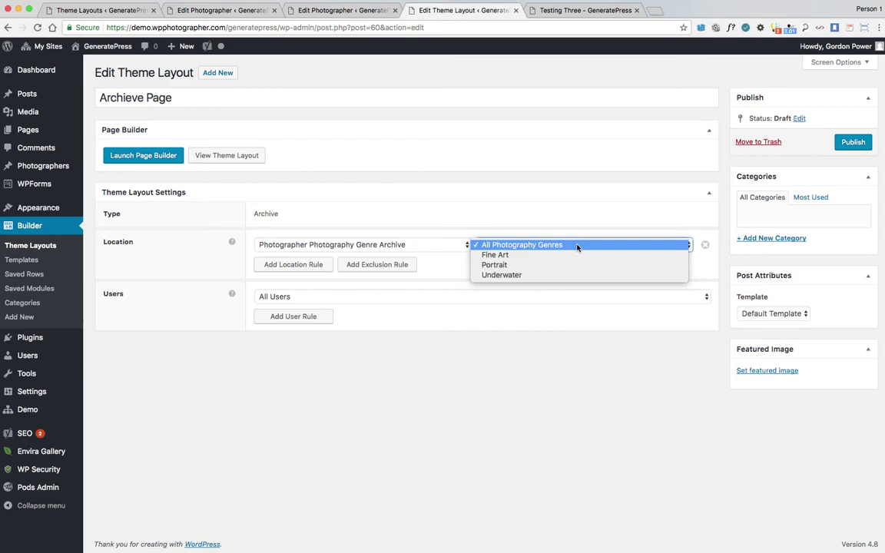
{"action": "left_click", "coordinate": [533, 274]}
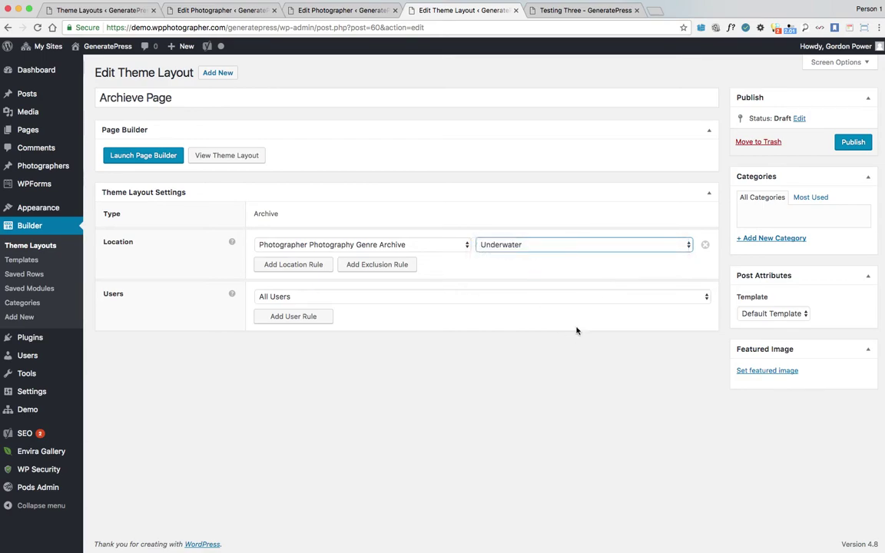
{"action": "left_click", "coordinate": [853, 143]}
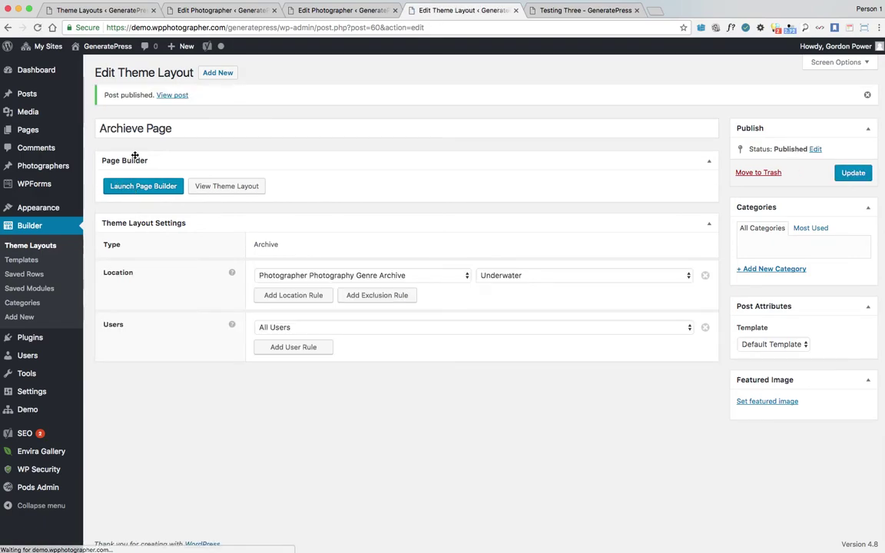
{"action": "left_click", "coordinate": [145, 187]}
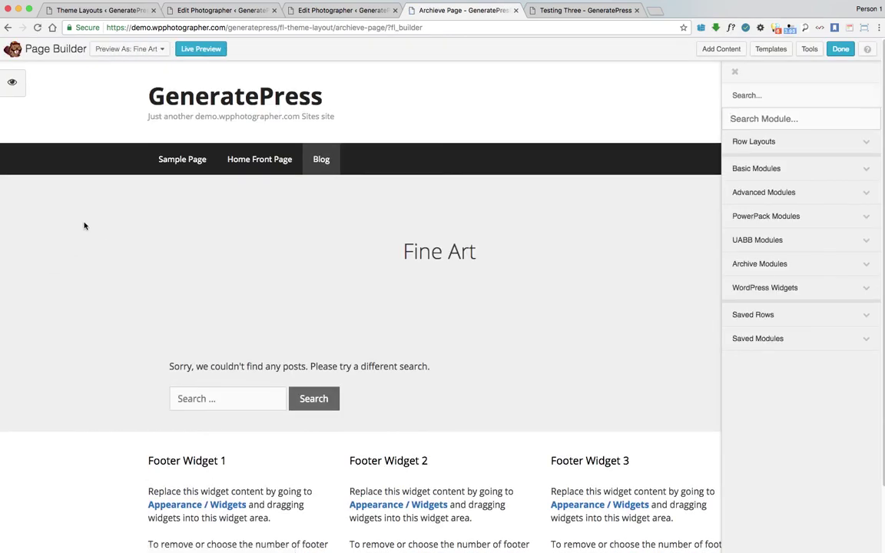
Preview the layout as the Underwater archive, showing Testing Three, Two and One
{"action": "left_click", "coordinate": [128, 51]}
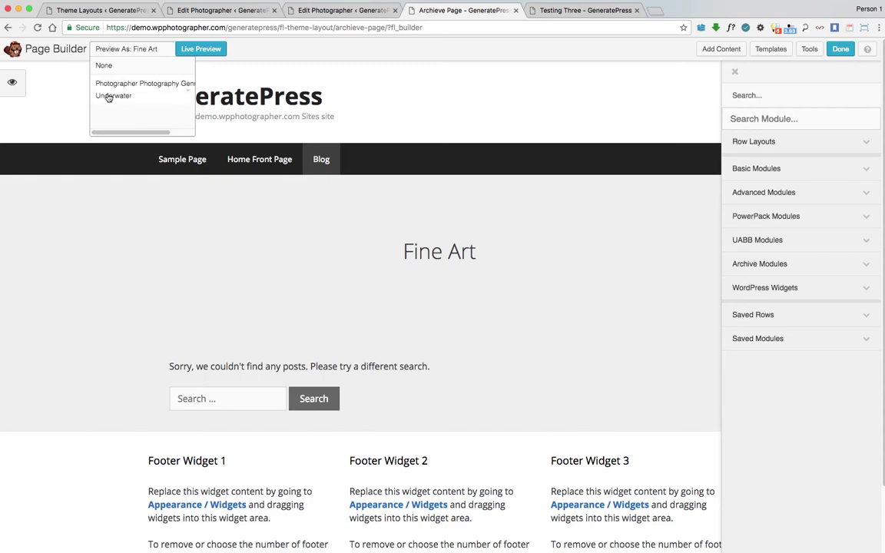
{"action": "left_click", "coordinate": [110, 96]}
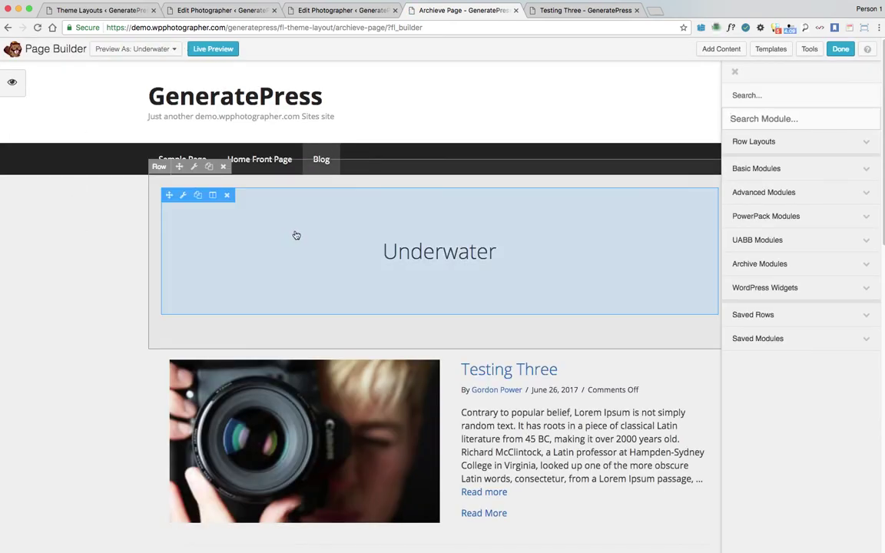
{"action": "scroll", "coordinate": [73, 289], "scroll_direction": "down", "scroll_amount": 5}
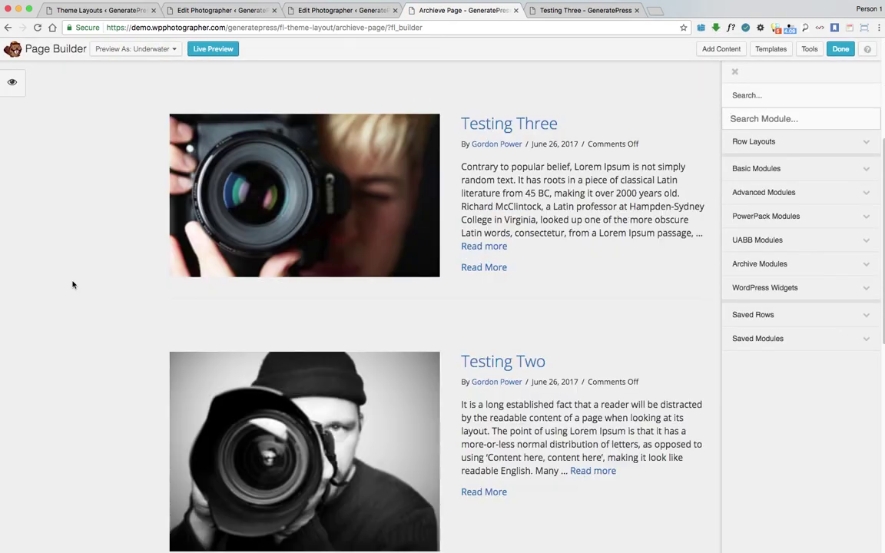
{"action": "scroll", "coordinate": [76, 285], "scroll_direction": "down", "scroll_amount": 7}
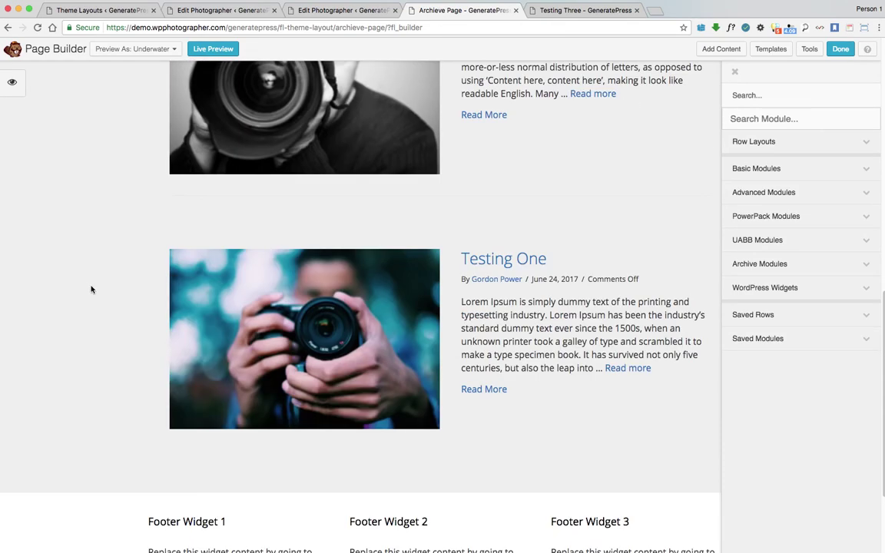
{"action": "scroll", "coordinate": [92, 289], "scroll_direction": "up", "scroll_amount": 12}
{"action": "scroll", "coordinate": [103, 290], "scroll_direction": "down", "scroll_amount": 8}
{"action": "scroll", "coordinate": [102, 294], "scroll_direction": "down", "scroll_amount": 7}
{"action": "scroll", "coordinate": [101, 293], "scroll_direction": "up", "scroll_amount": 10}
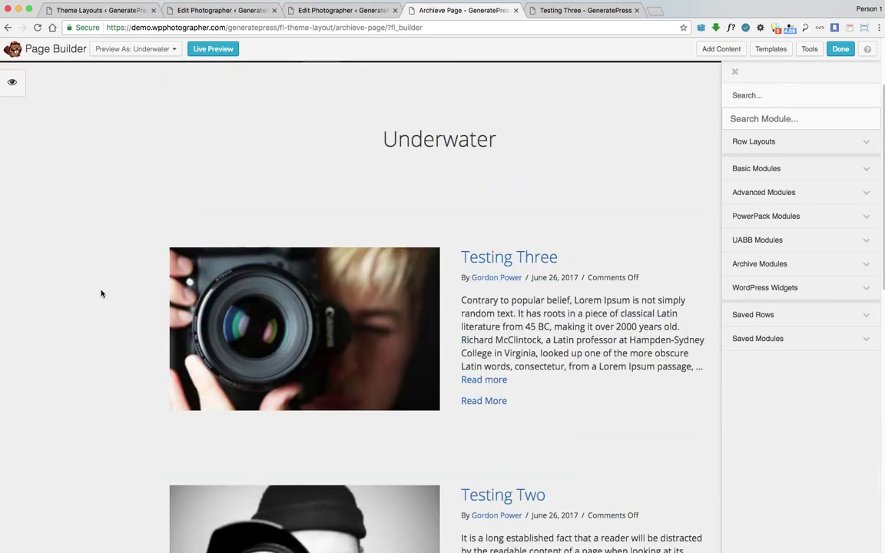
{"action": "scroll", "coordinate": [101, 294], "scroll_direction": "up", "scroll_amount": 3}
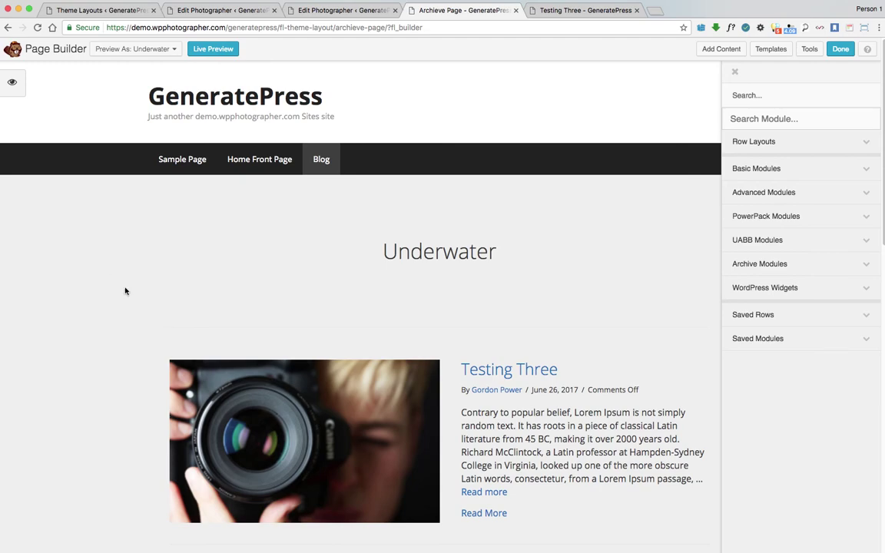
{"action": "left_click", "coordinate": [185, 360]}
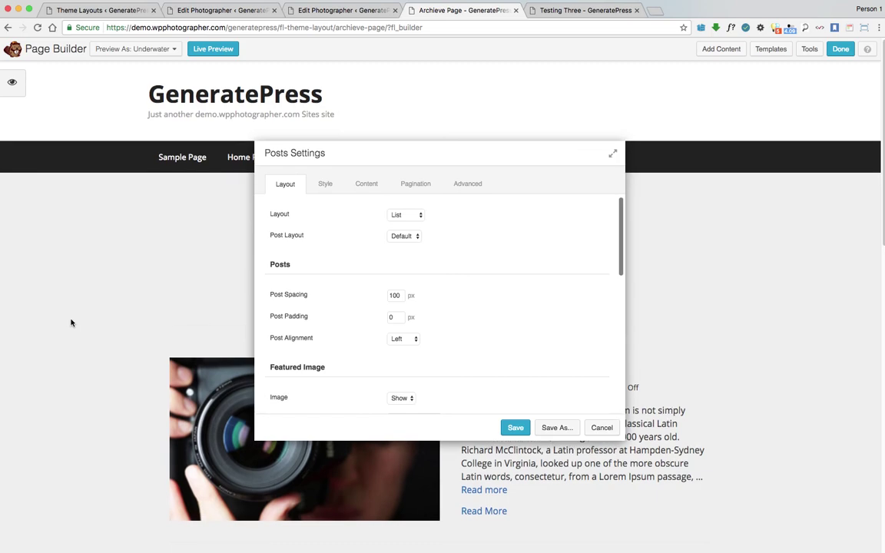
Set the Posts module layout to Columns so the three posts sit side by side
{"action": "scroll", "coordinate": [164, 254], "scroll_direction": "down", "scroll_amount": 3}
{"action": "left_click", "coordinate": [396, 213]}
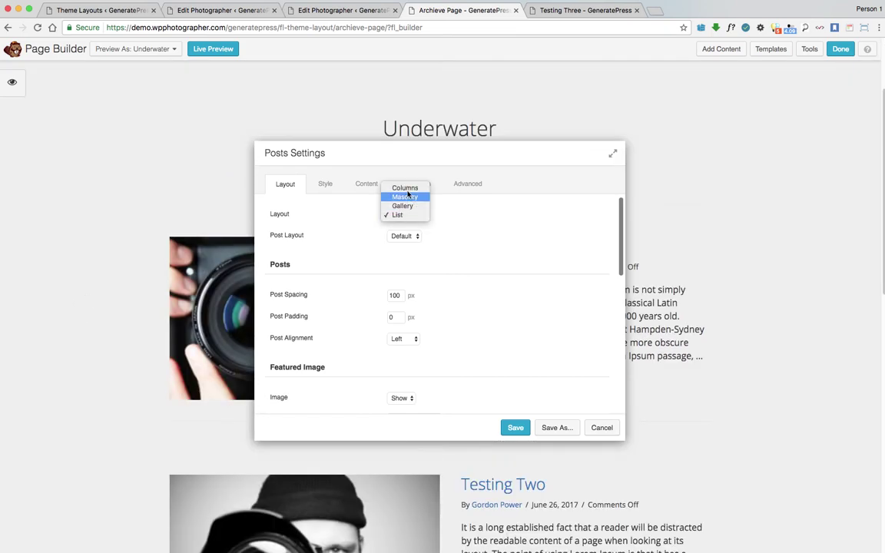
{"action": "left_click", "coordinate": [393, 166]}
{"action": "left_click_drag", "start_coordinate": [336, 149], "coordinate": [721, 209]}
{"action": "scroll", "coordinate": [89, 269], "scroll_direction": "down", "scroll_amount": 1}
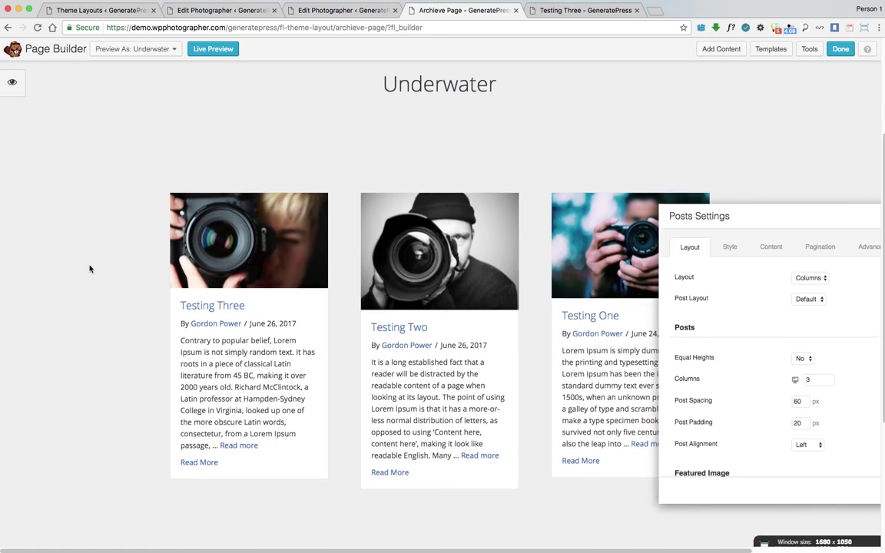
{"action": "left_click_drag", "start_coordinate": [669, 221], "coordinate": [500, 216]}
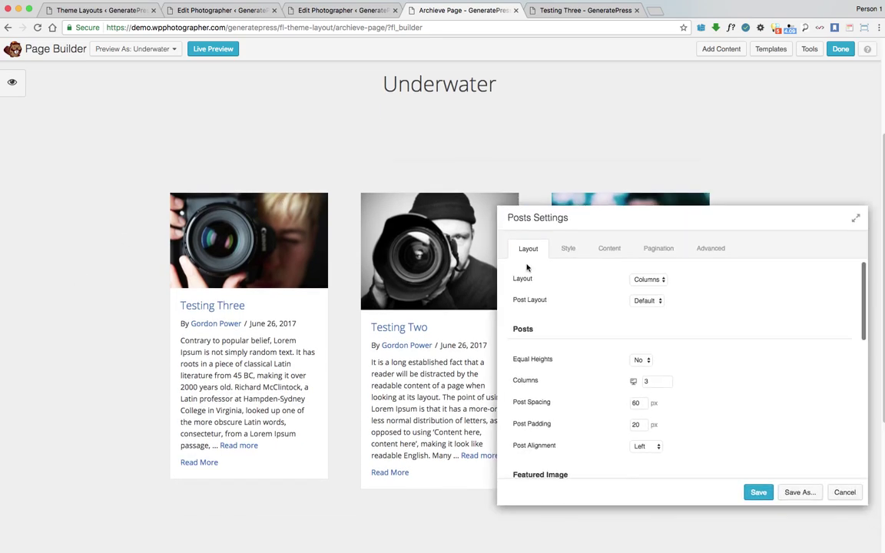